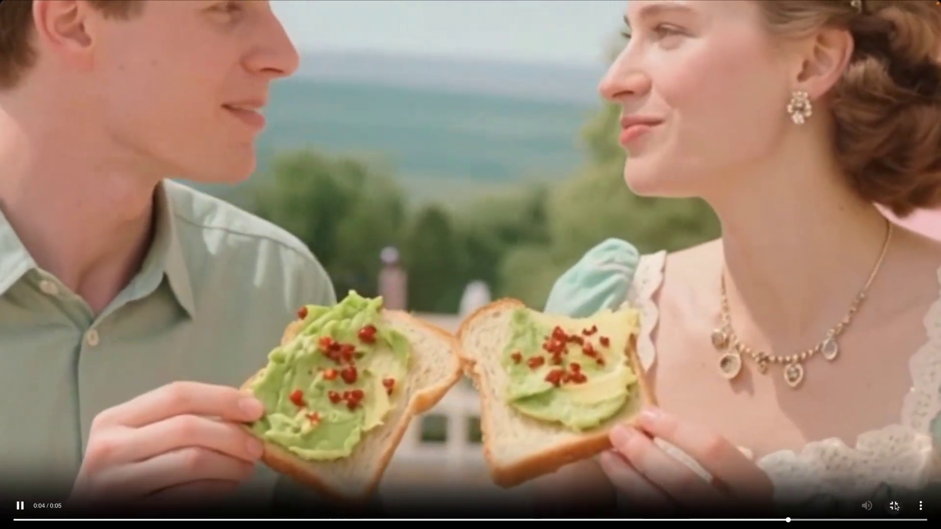
# Exit the full-screen avocado-toast video to get back to the Workspaces home dashboard.
pyautogui.click(895, 505)
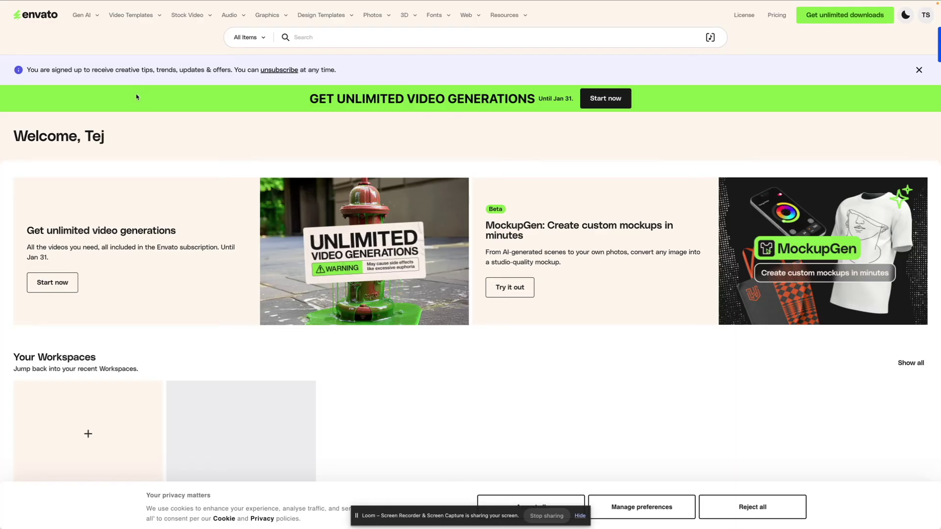
# Open ImageGen and enter the prompt 'A visual of avocado toast being eaten by a couple'.
pyautogui.click(86, 18)
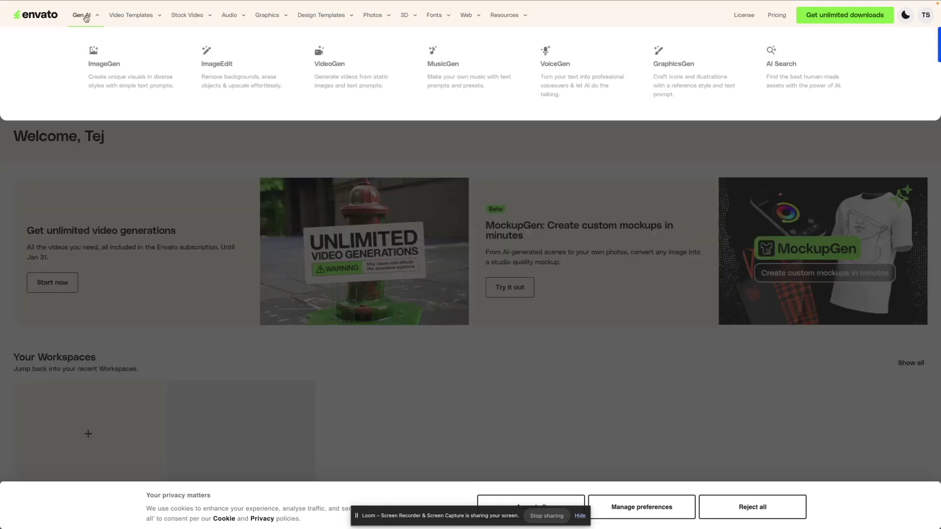
pyautogui.click(100, 57)
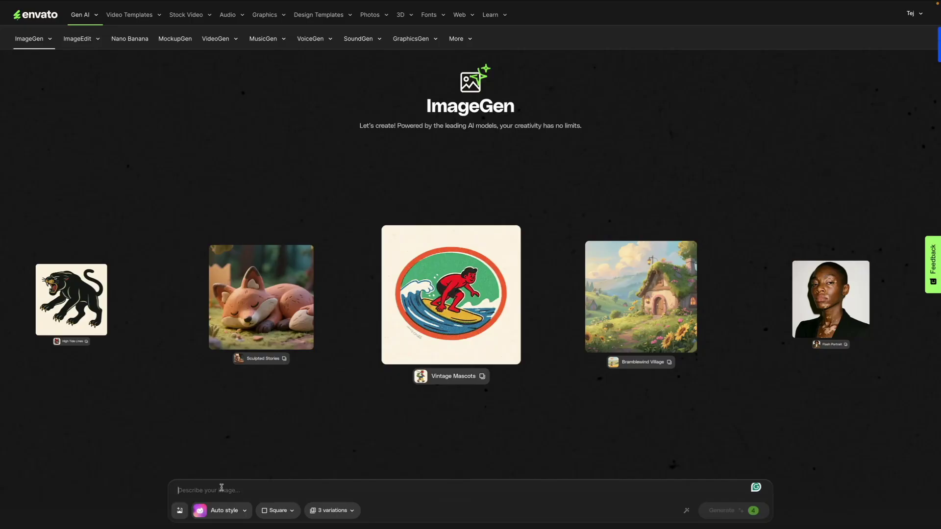
pyautogui.click(222, 487)
pyautogui.write('A visual of avocado toast being eaten by a couple')
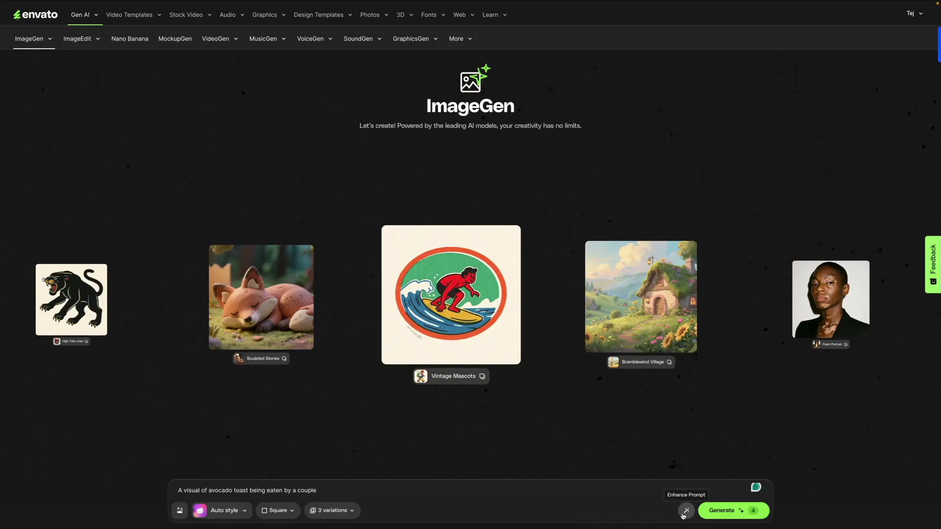
# Expand the couple prompt with Enhance Prompt, then bring up the visual style gallery.
pyautogui.click(684, 512)
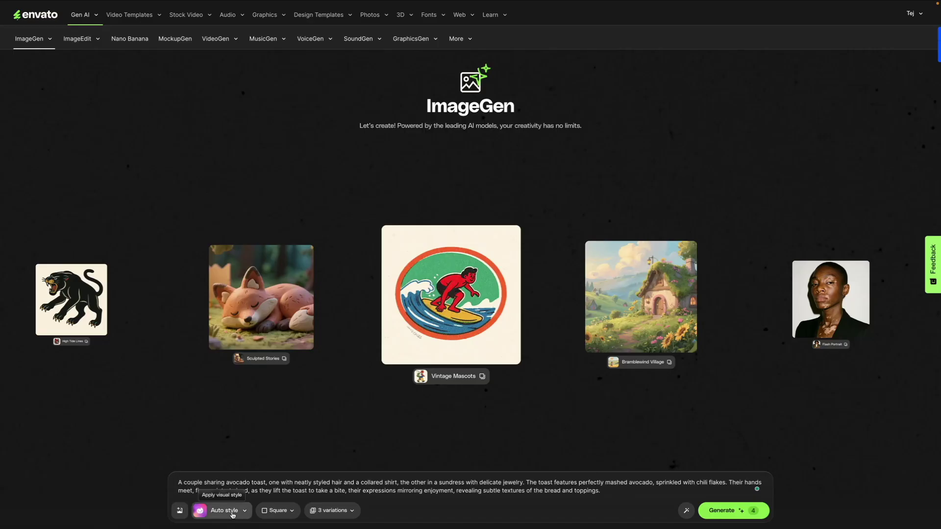
pyautogui.click(214, 505)
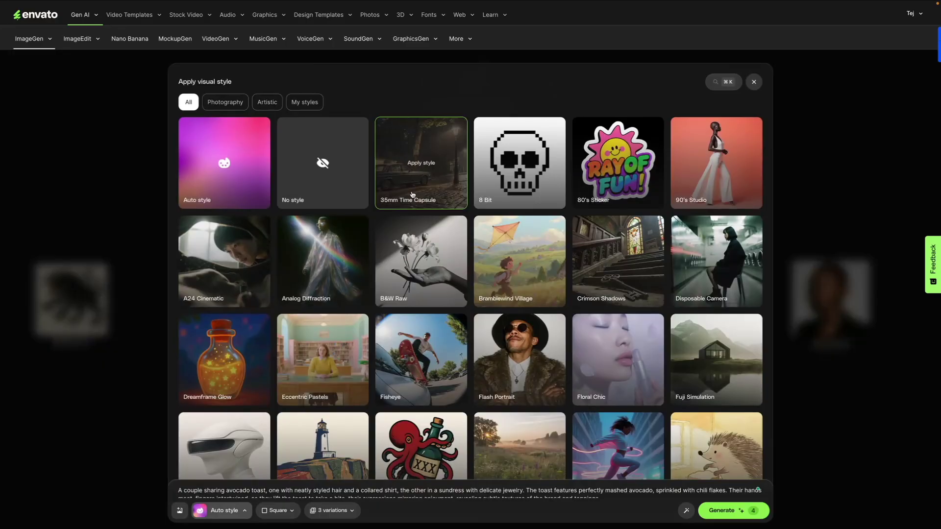
# Generate images using the Eccentric Pastels style, Portrait aspect ratio and 3 variations.
pyautogui.scroll(-3, 416, 191)
pyautogui.scroll(-5, 413, 197)
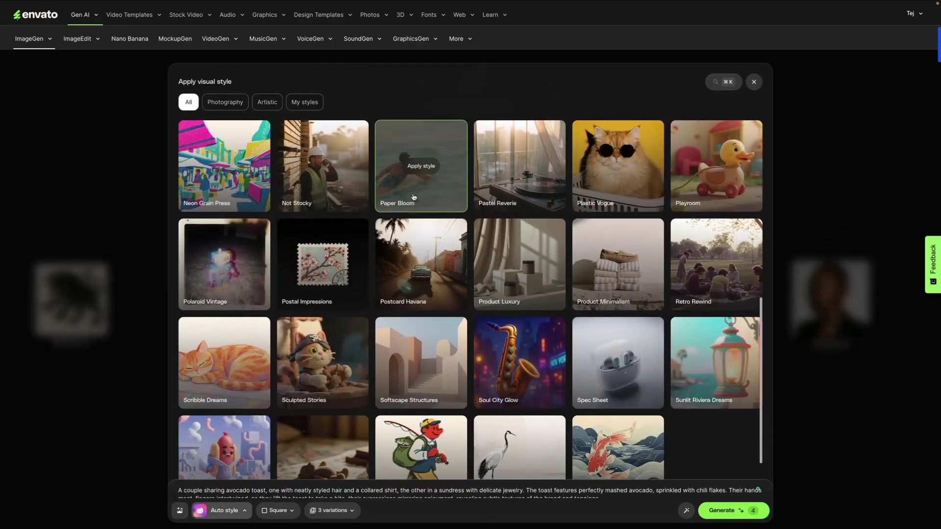
pyautogui.scroll(8, 413, 196)
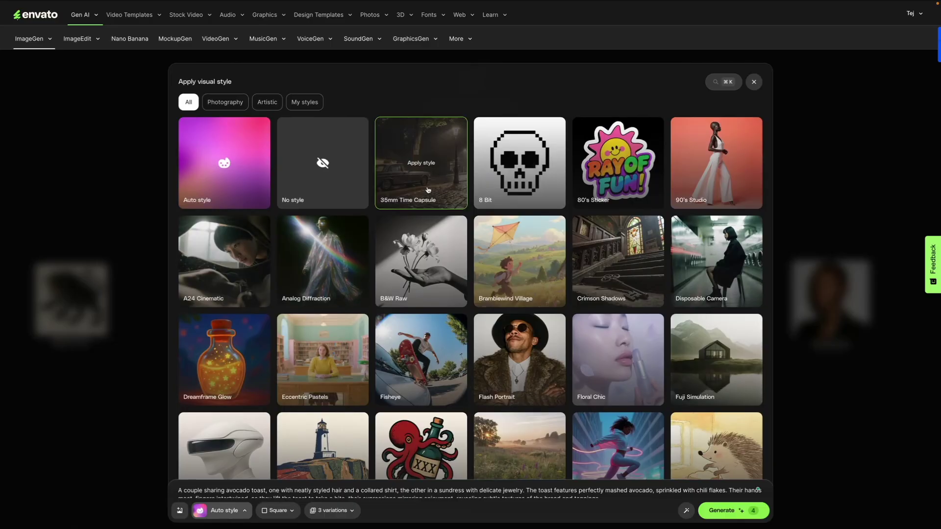
pyautogui.click(343, 361)
pyautogui.click(301, 518)
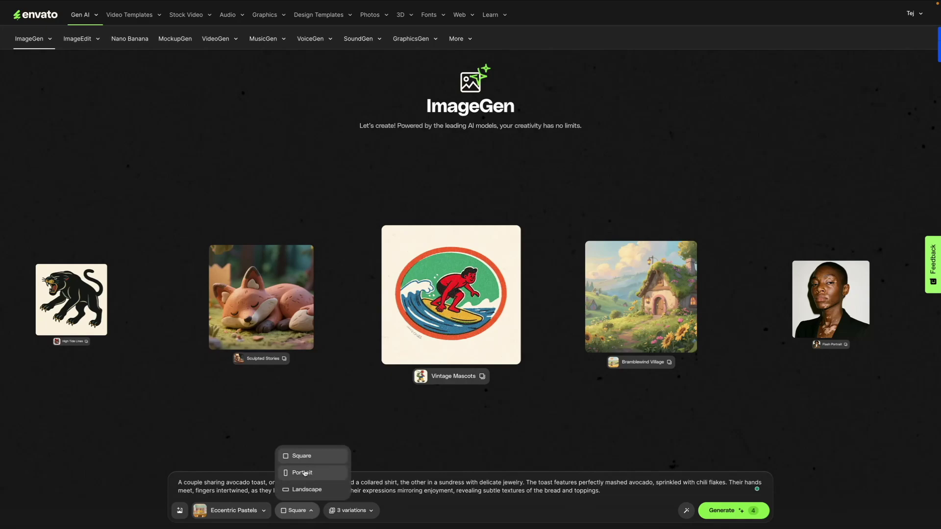
pyautogui.click(304, 473)
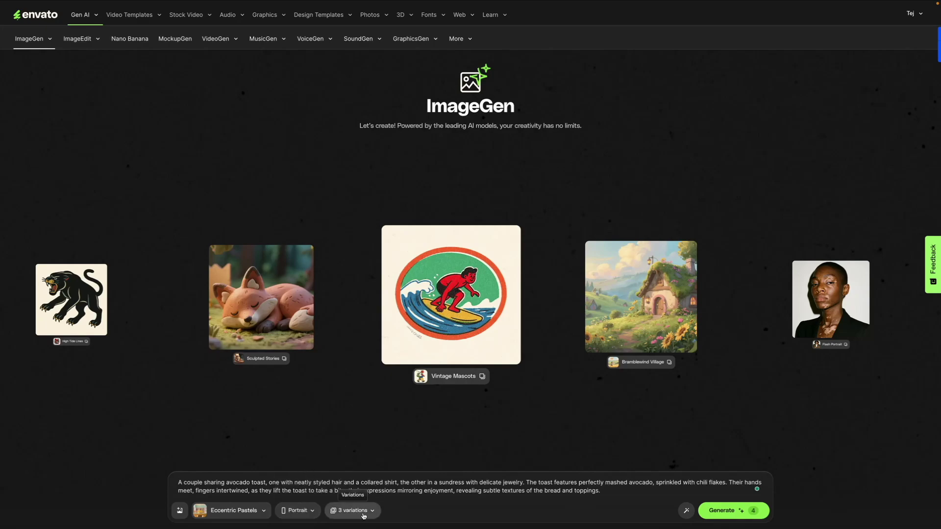
pyautogui.click(364, 515)
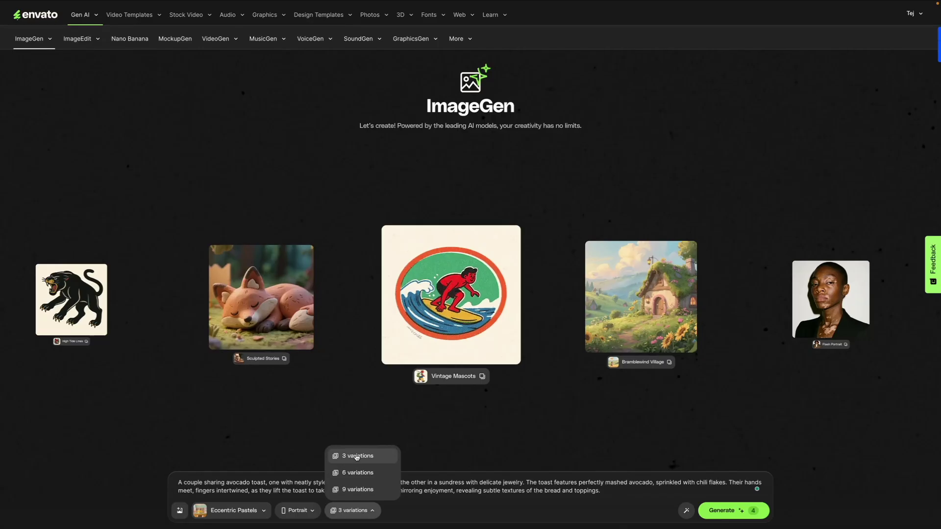
pyautogui.click(356, 457)
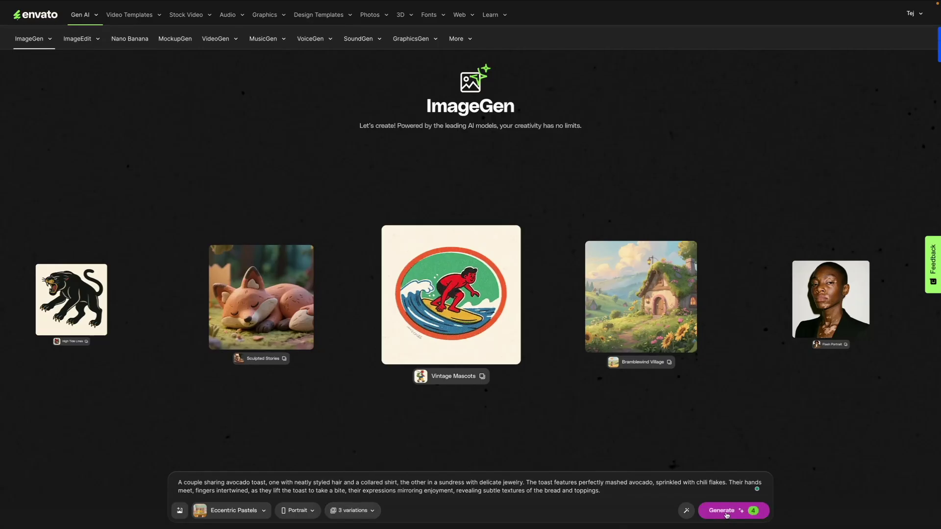
pyautogui.click(727, 515)
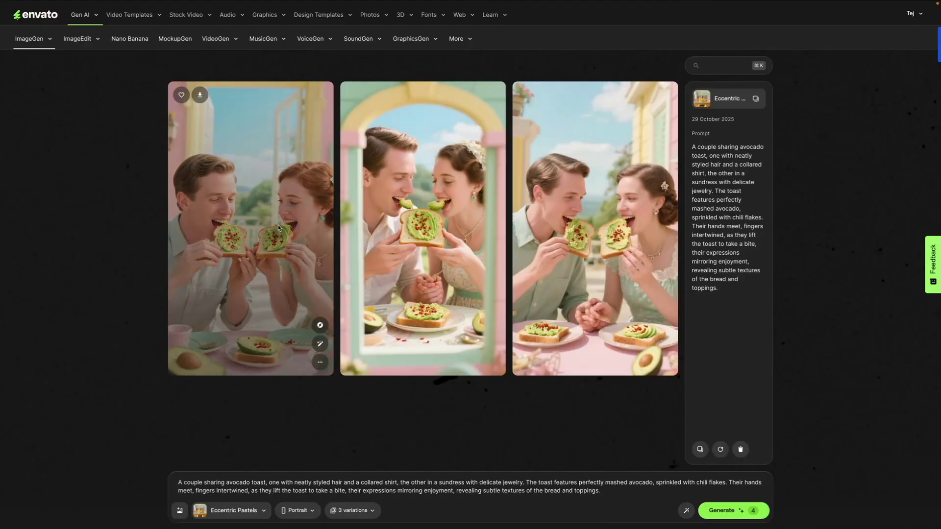
# Open the generated images, switch to the third variation and send it to the image editor.
pyautogui.click(278, 229)
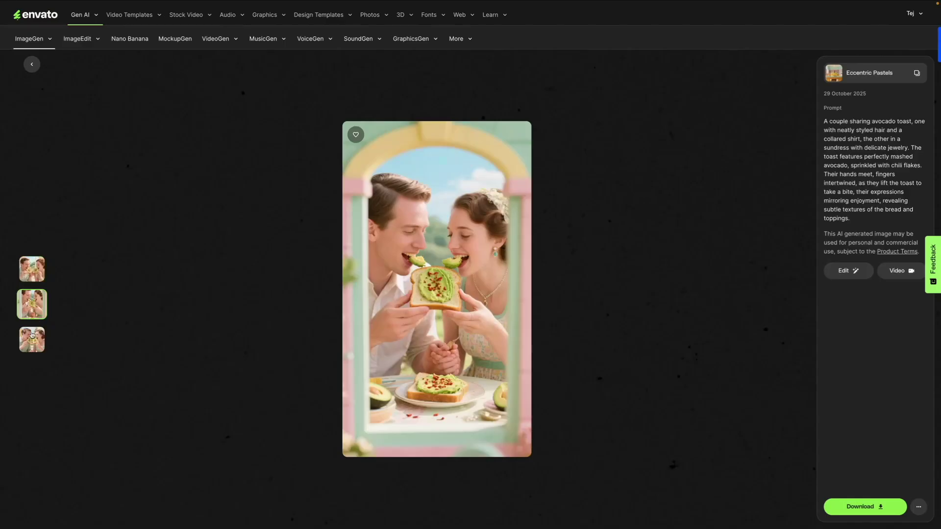
pyautogui.click(32, 335)
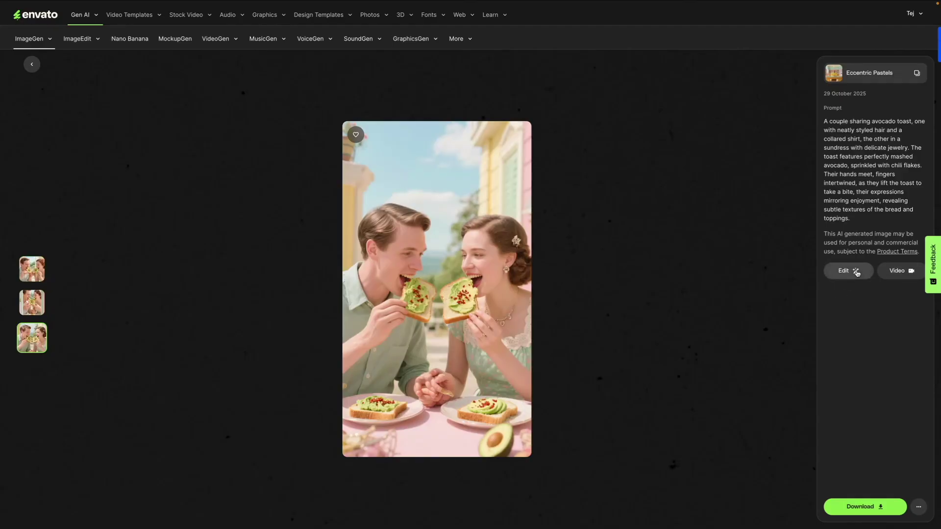
pyautogui.click(853, 270)
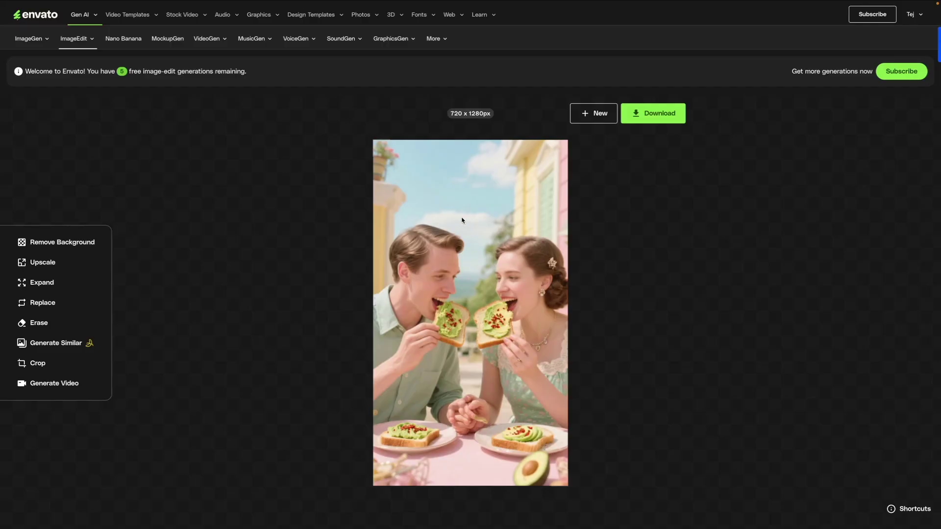
# Try Remove Background and a crop, cancelling both to keep the original image.
pyautogui.click(42, 243)
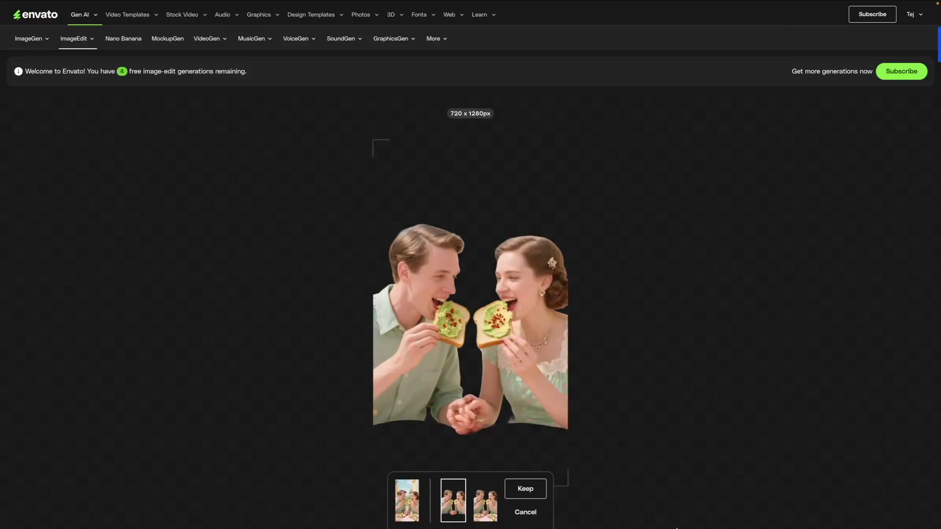
pyautogui.click(526, 512)
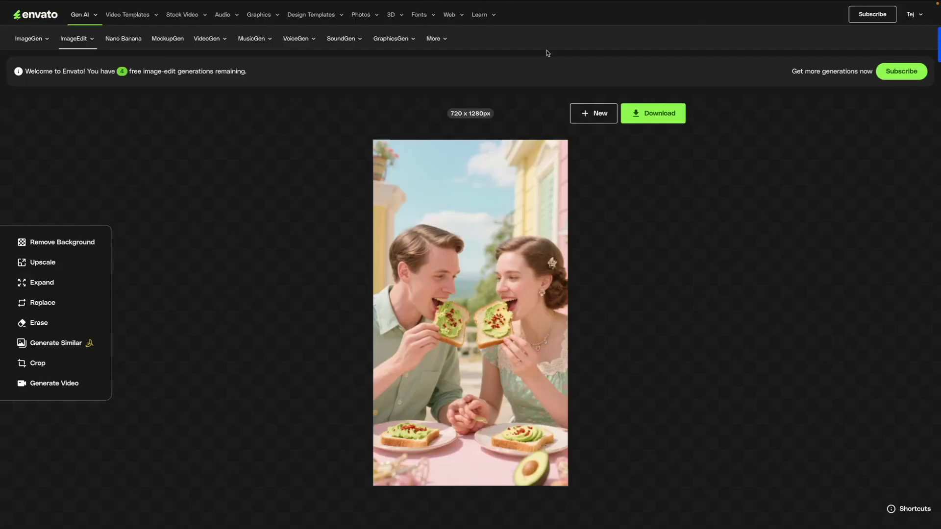
pyautogui.click(28, 371)
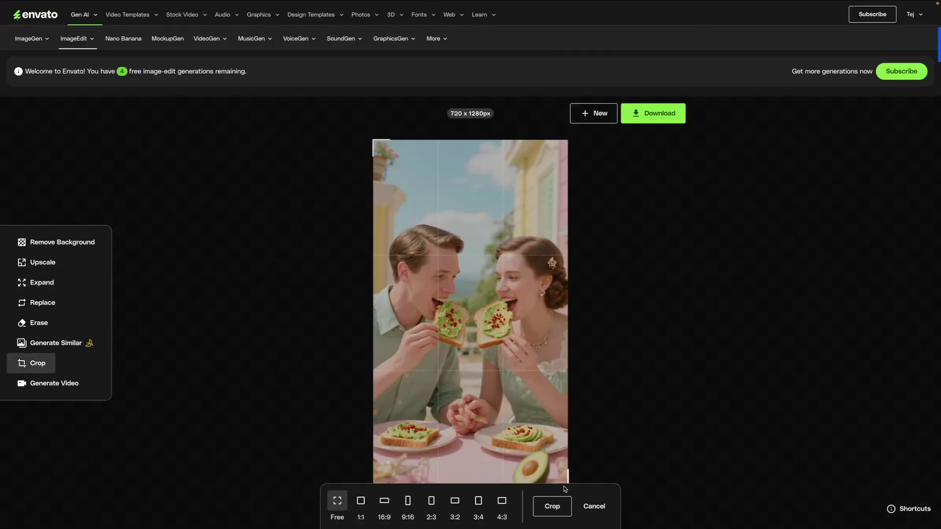
pyautogui.moveTo(567, 483); pyautogui.dragTo(594, 498)
pyautogui.click(598, 510)
# Send the couple image to video generation in 9:16 format.
pyautogui.click(33, 388)
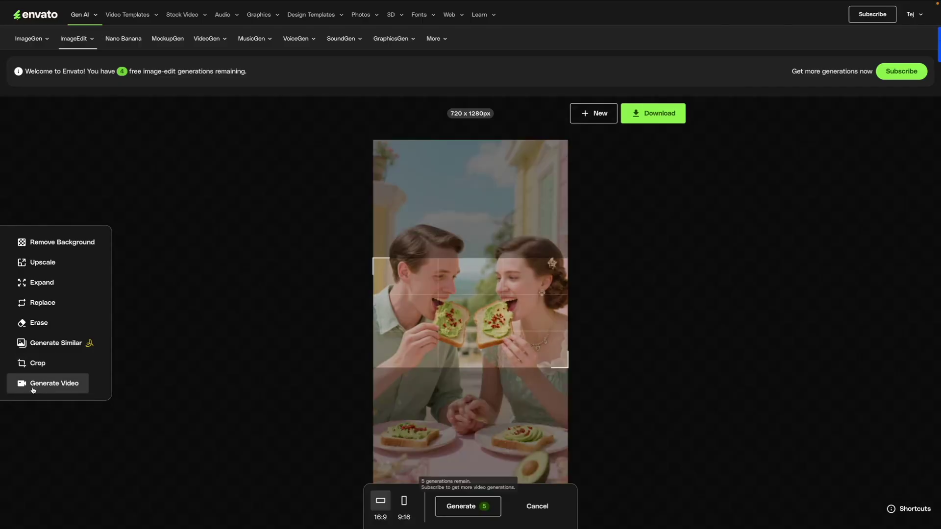
pyautogui.click(403, 501)
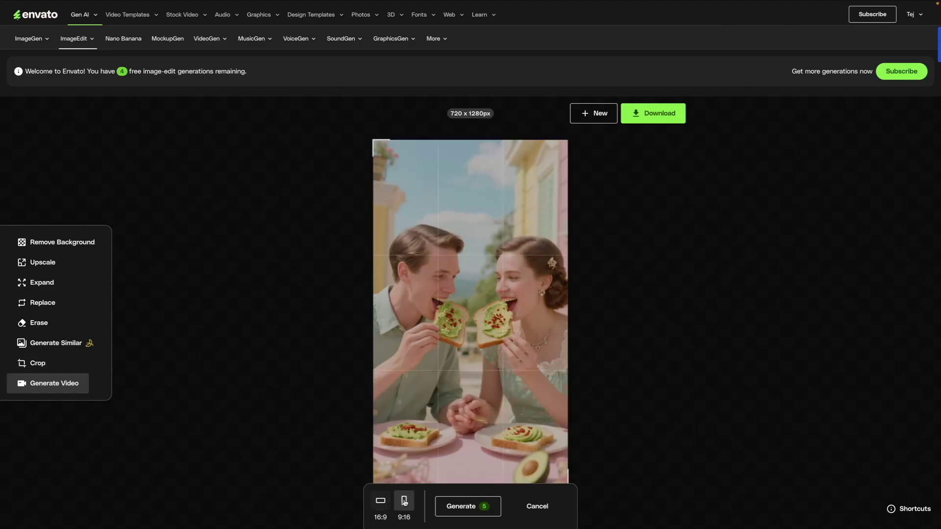
pyautogui.click(465, 507)
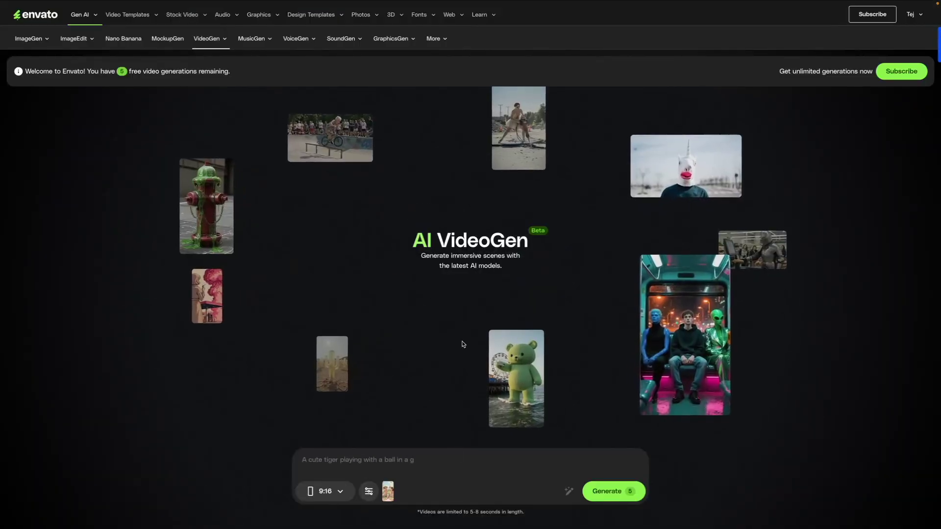
# Prompt 'A visual of a couple eating avocado toast and then similing at each other', enhance it, and generate.
pyautogui.click(388, 461)
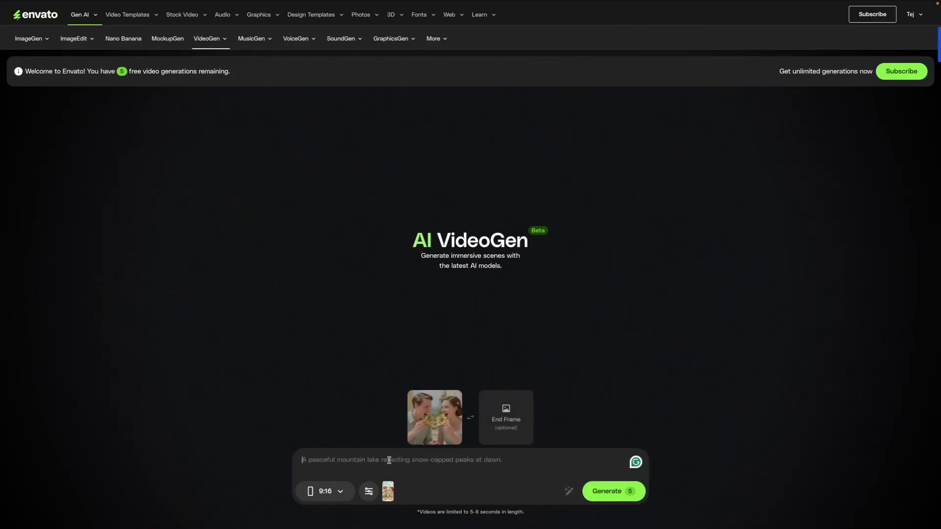
pyautogui.write('A visual of a cou')
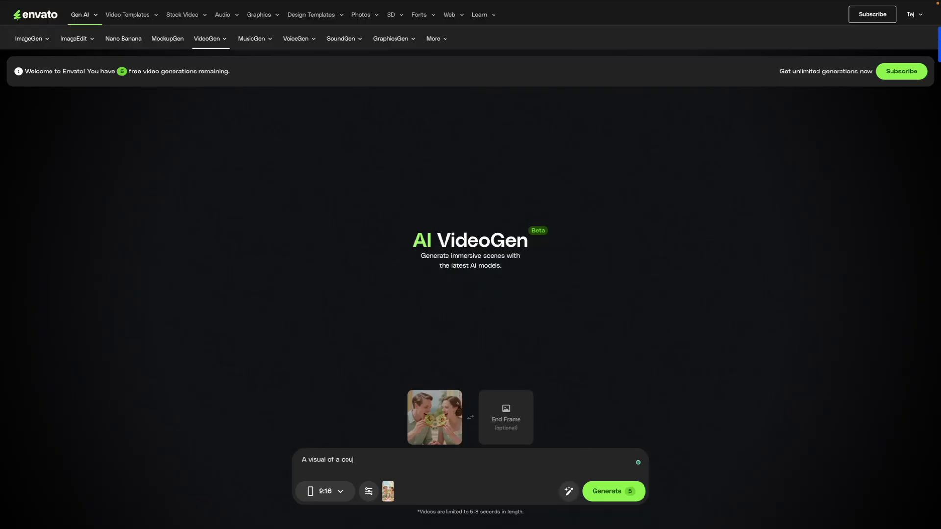
pyautogui.write('ple eating avocado toast and then similing at each other')
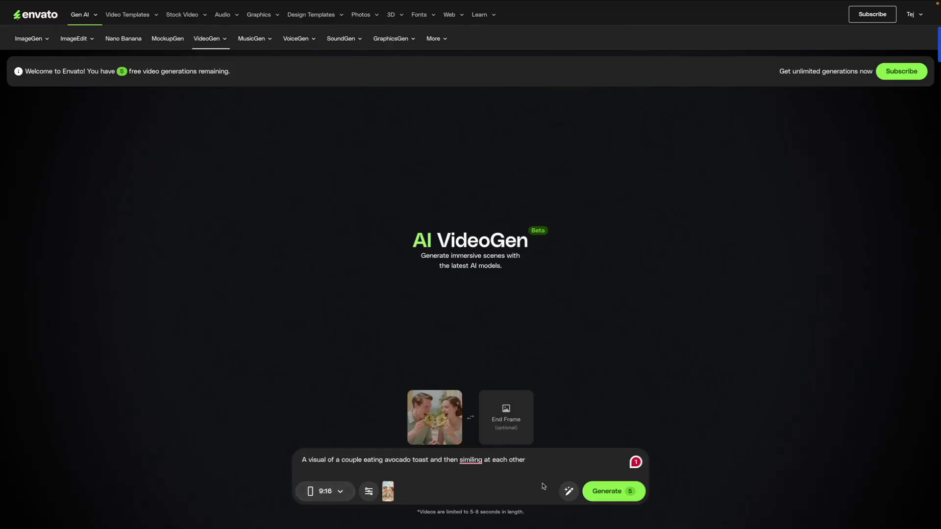
pyautogui.click(567, 491)
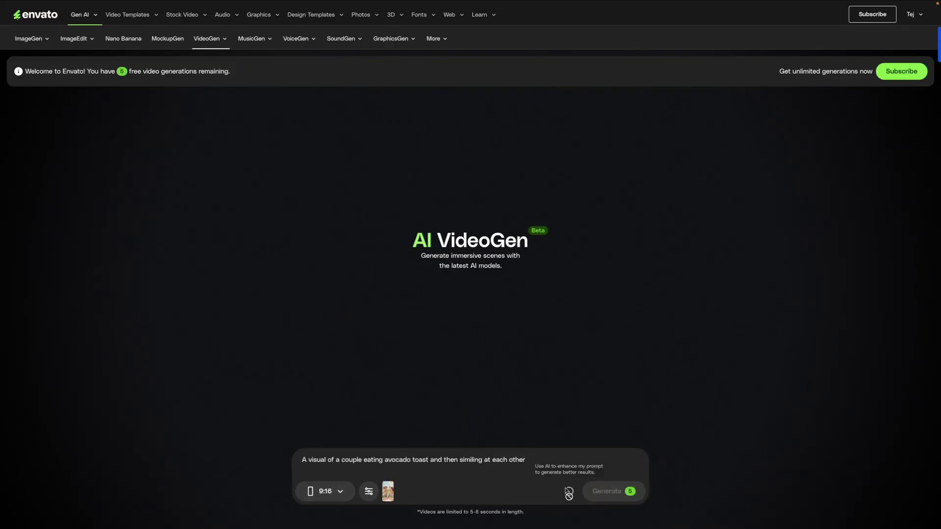
pyautogui.scroll(-1, 408, 428)
pyautogui.scroll(-1, 409, 429)
pyautogui.scroll(2, 409, 428)
pyautogui.scroll(-1, 484, 428)
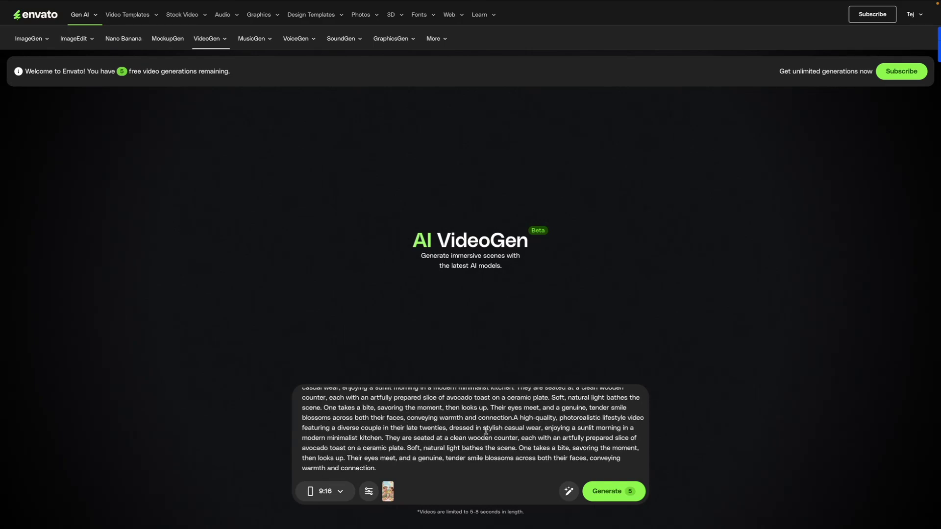
pyautogui.scroll(1, 486, 431)
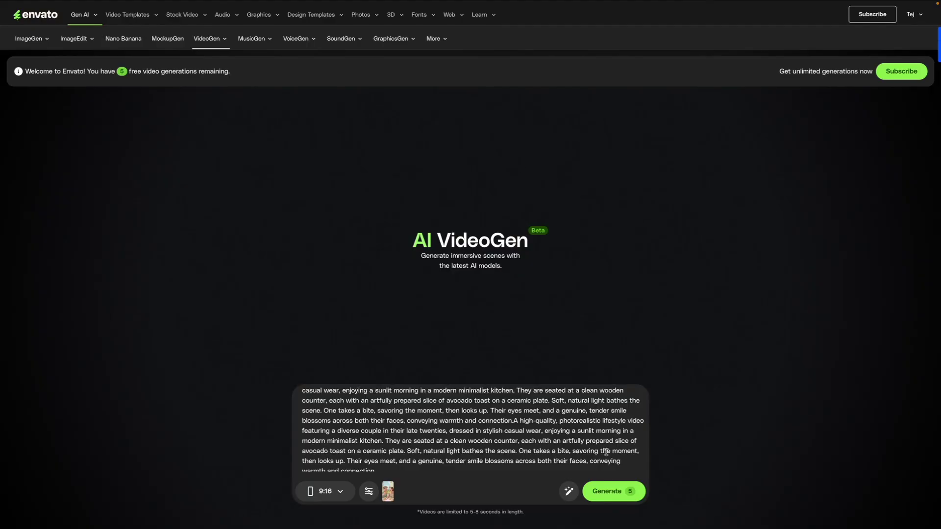
pyautogui.click(629, 493)
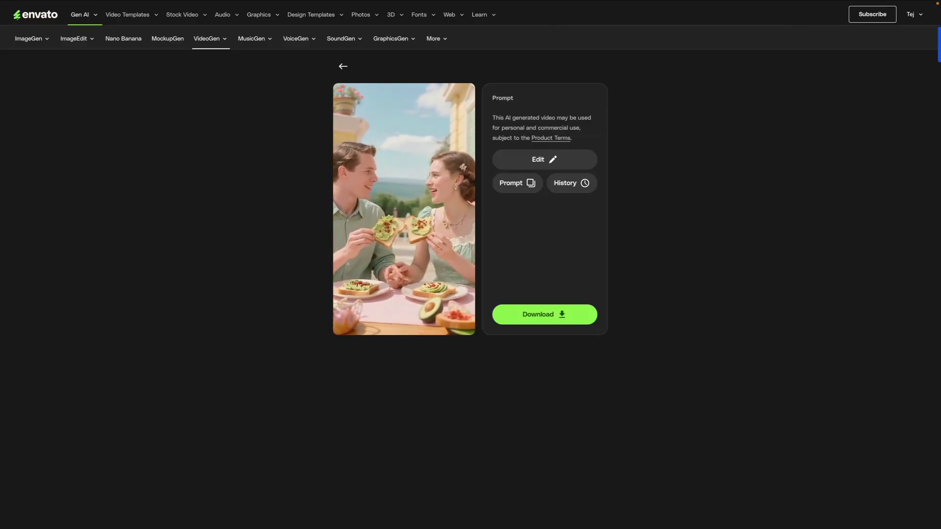
# Go from the finished 5-second couple video to the MockupGen mockup generator.
pyautogui.moveTo(204, 43)
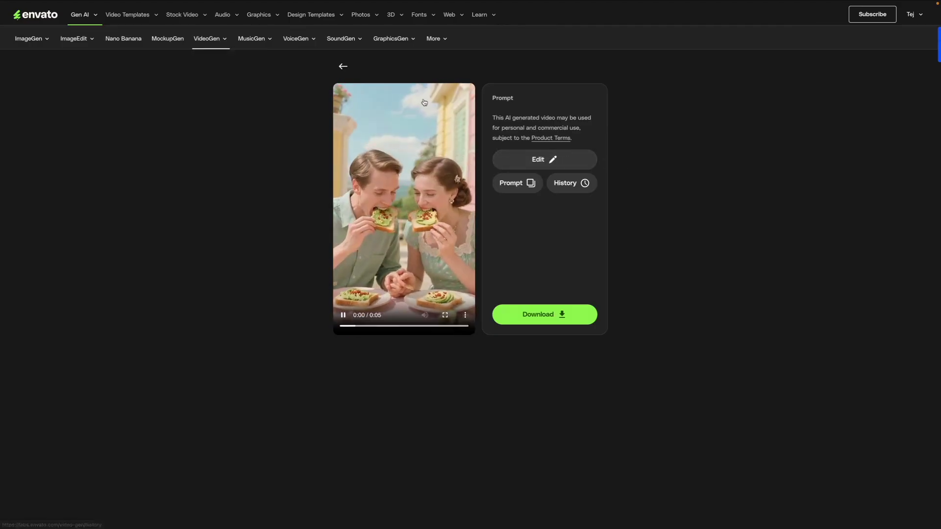
pyautogui.click(175, 42)
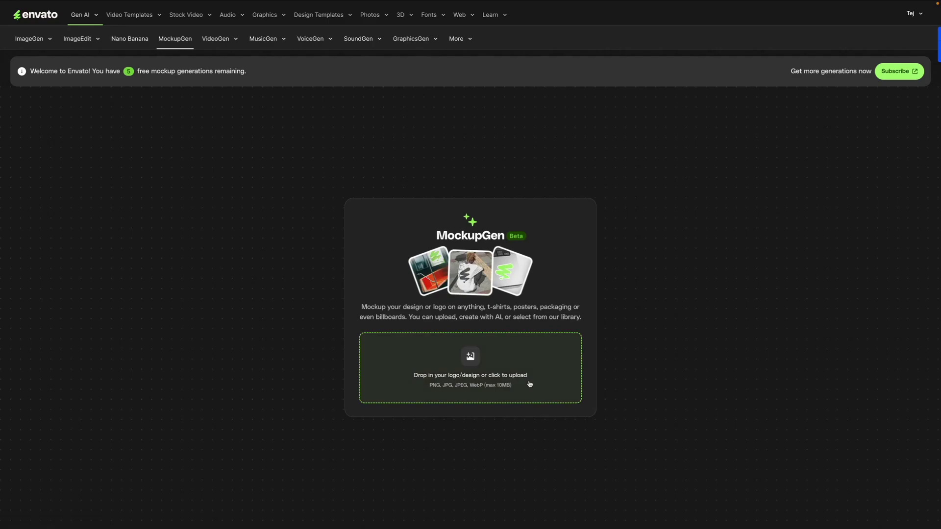
# Upload image-gen.jpg from Downloads as the mockup design.
pyautogui.click(467, 376)
pyautogui.click(828, 462)
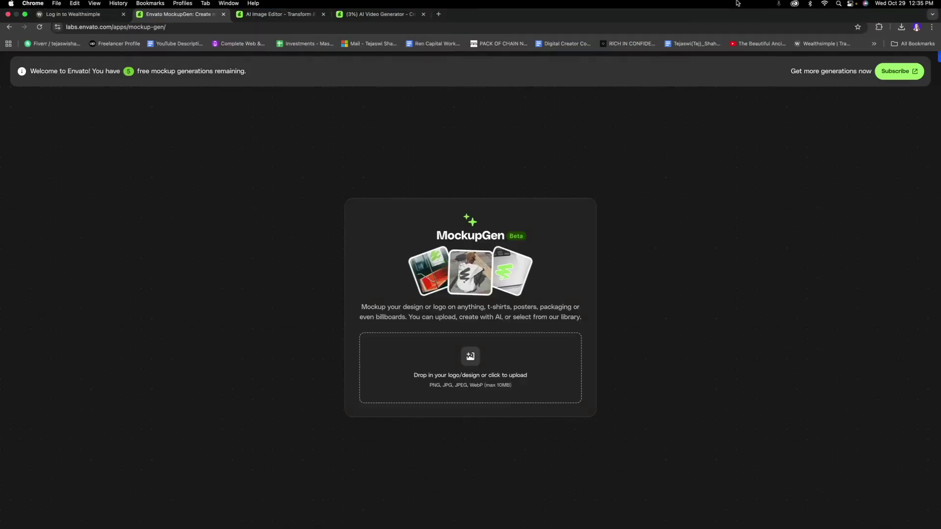
pyautogui.click(901, 37)
pyautogui.moveTo(819, 74); pyautogui.dragTo(490, 353)
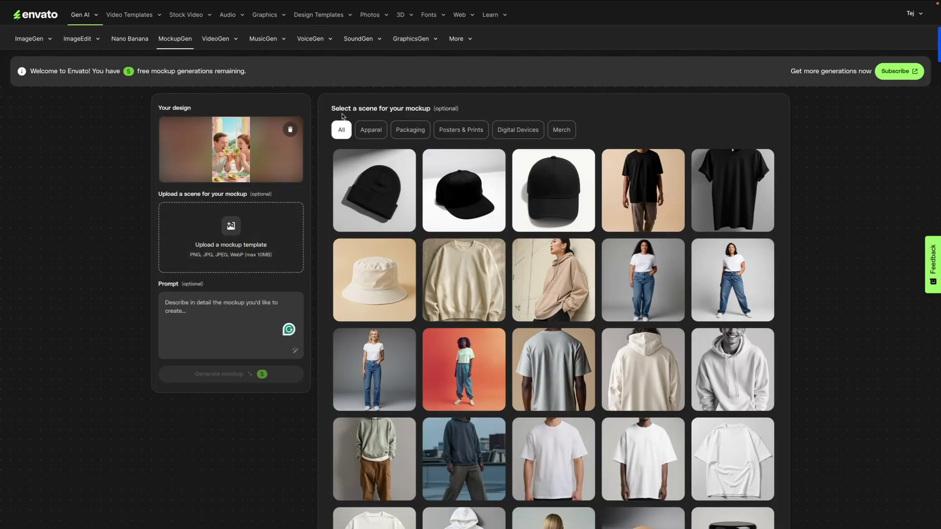
# Select the subway-tunnel poster scene and generate the billboard mockup of the couple image.
pyautogui.scroll(-3, 493, 322)
pyautogui.scroll(-3, 493, 322)
pyautogui.scroll(-2, 492, 322)
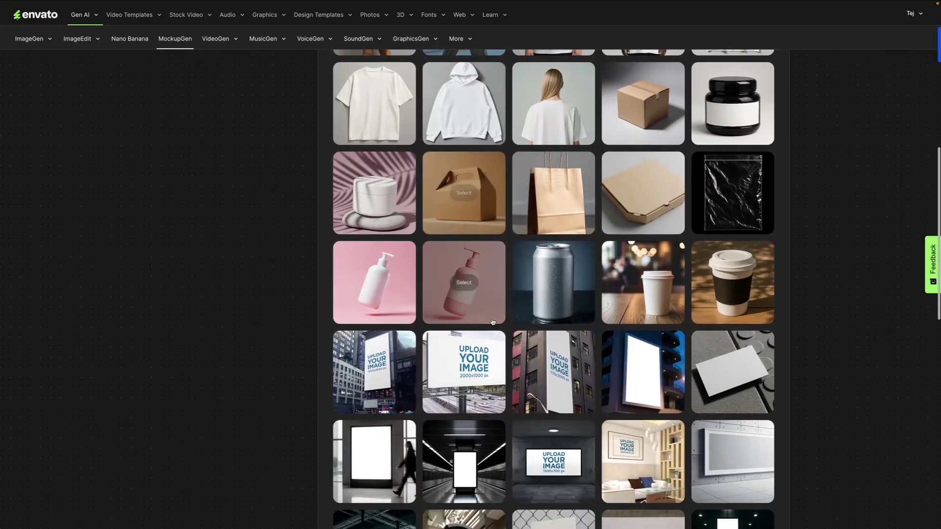
pyautogui.scroll(-1, 492, 322)
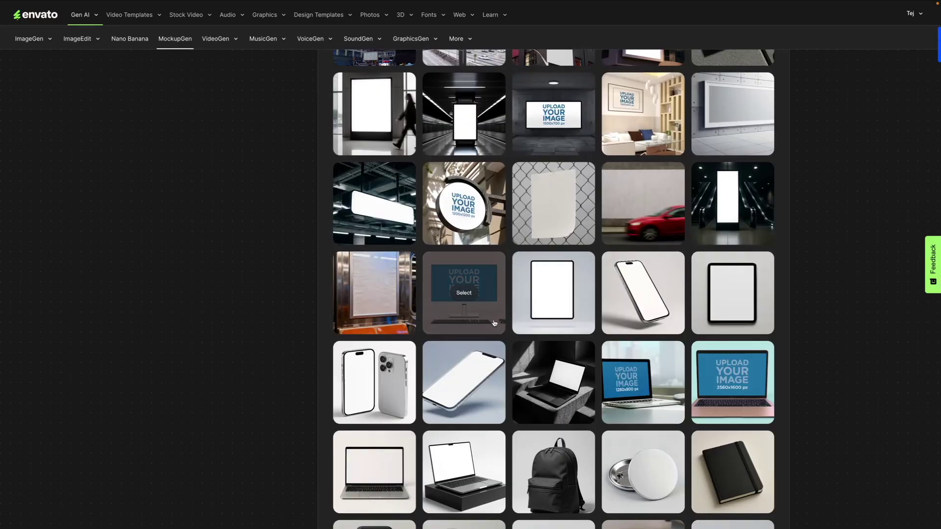
pyautogui.scroll(-5, 500, 331)
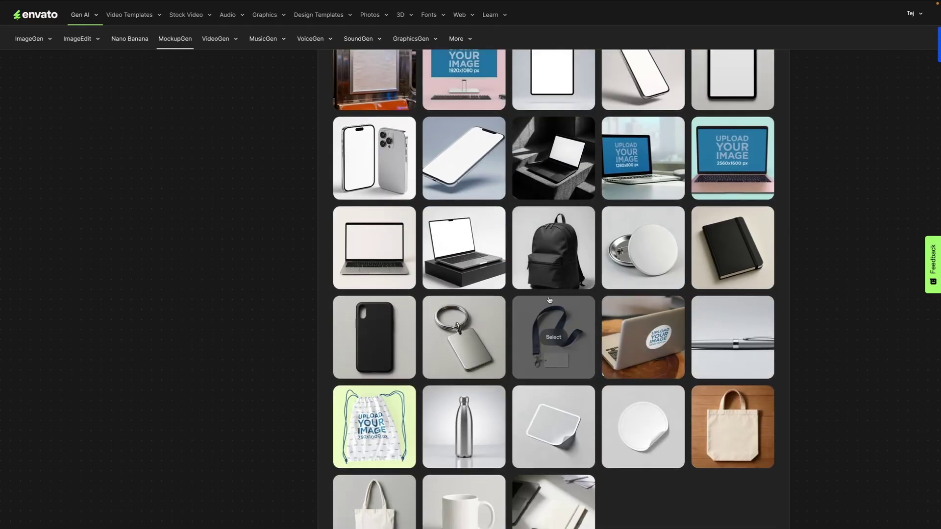
pyautogui.scroll(4, 549, 300)
pyautogui.scroll(5, 549, 300)
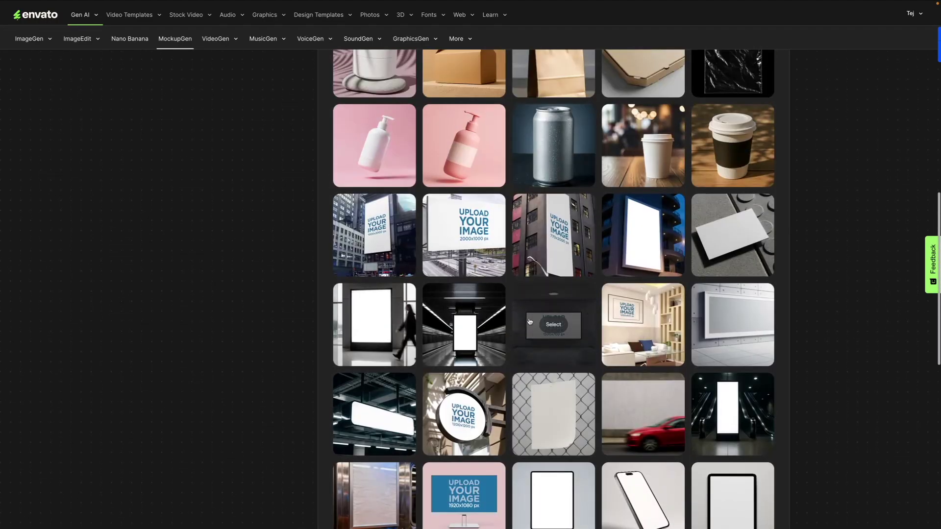
pyautogui.click(468, 326)
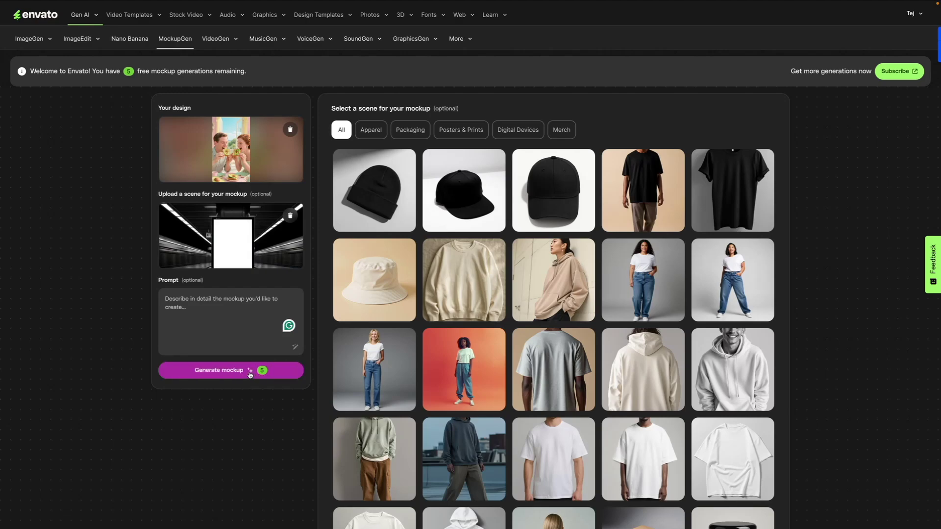
pyautogui.click(223, 372)
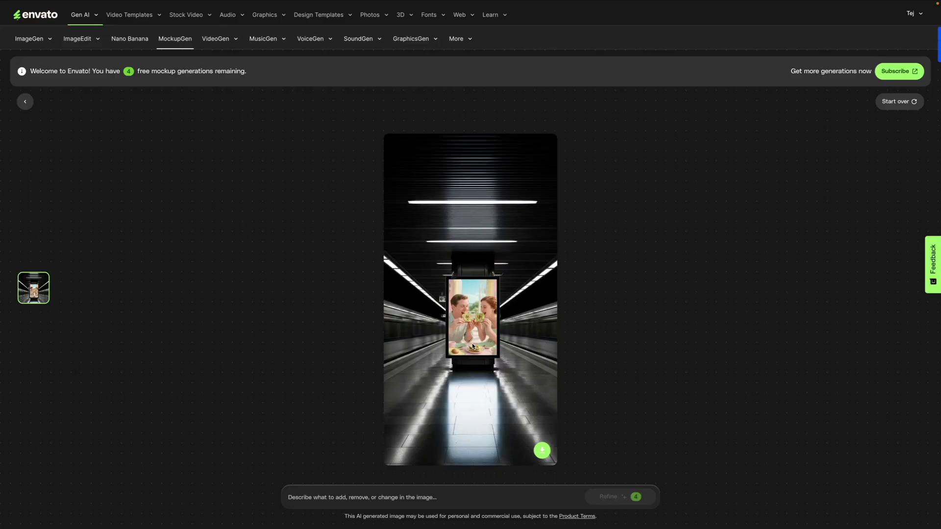
# Download the subway poster mockup, then enter and clear the refine prompt 'delete the blue color'.
pyautogui.click(542, 451)
pyautogui.write('delete th')
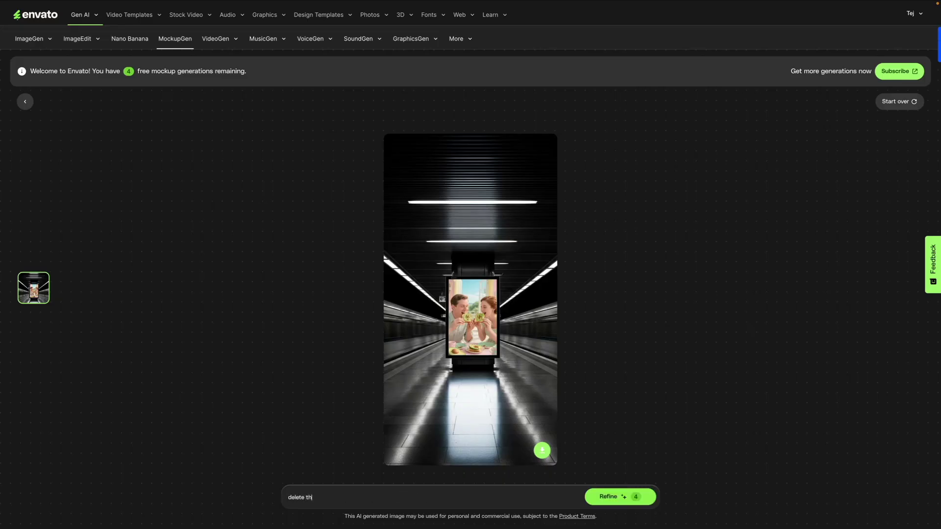
pyautogui.write('e blue color')
pyautogui.tripleClick(413, 500)
pyautogui.press('BackSpace')
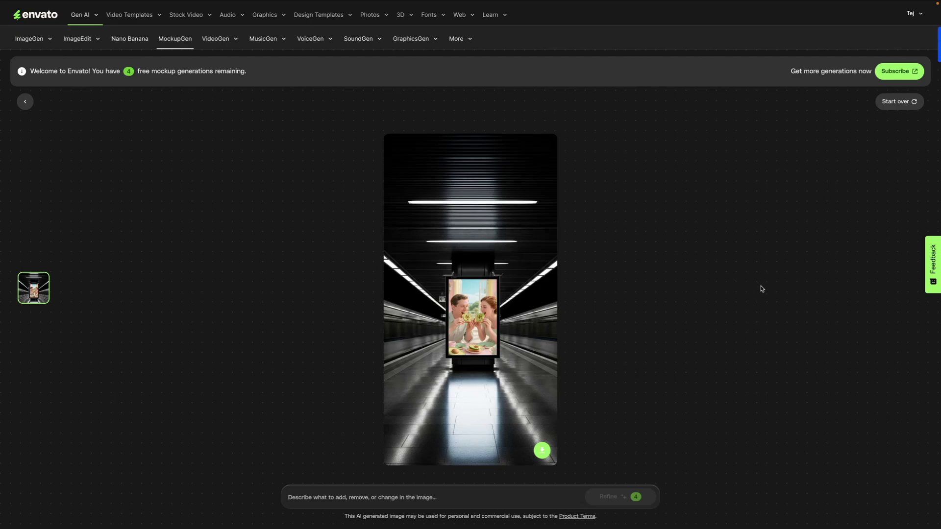
pyautogui.click(255, 41)
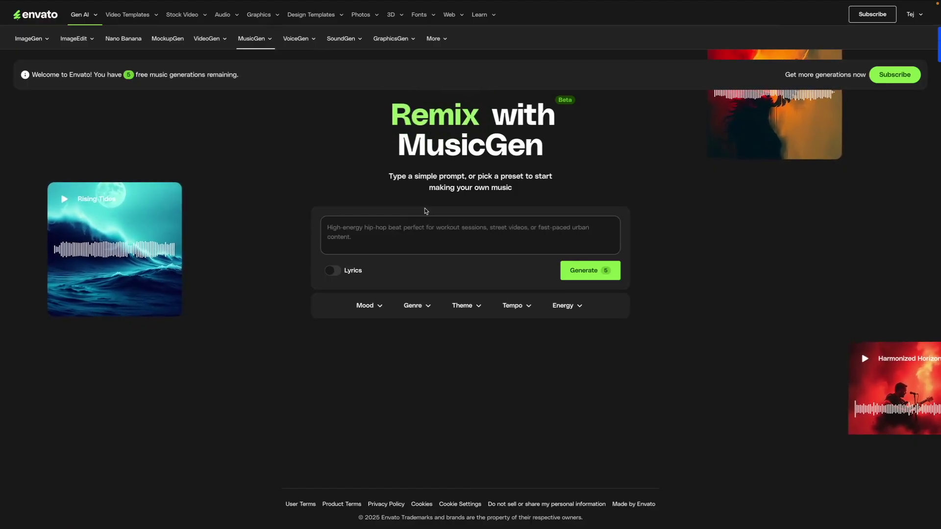
# Describe calming lo-fi music in the prompt and turn on lyrics.
pyautogui.click(425, 227)
pyautogui.write('Calming lo-fi mu')
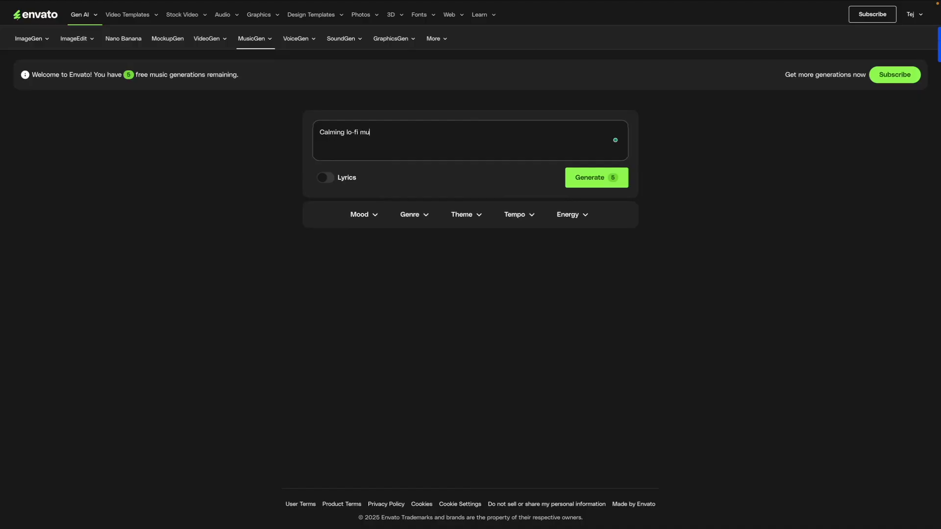
pyautogui.write('sic that reminds people of coffe/bakey')
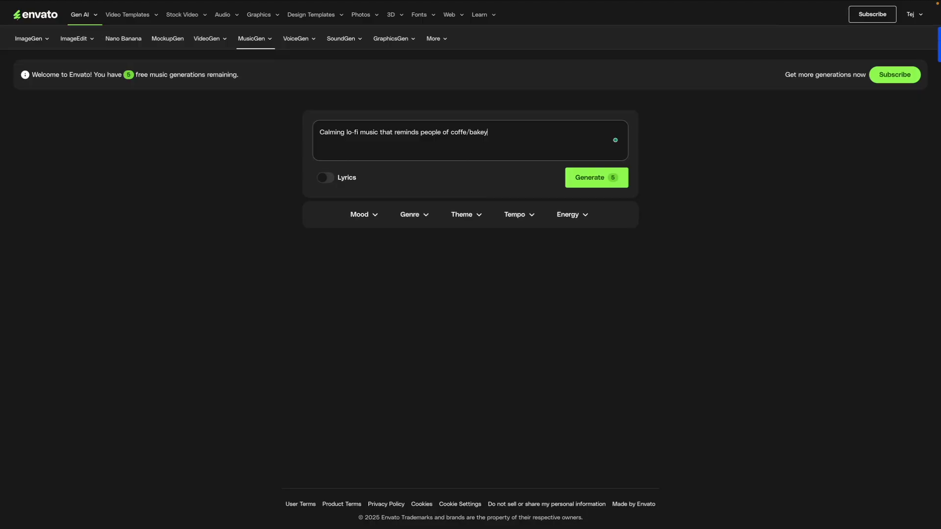
pyautogui.write('or something of that sort')
pyautogui.click(323, 178)
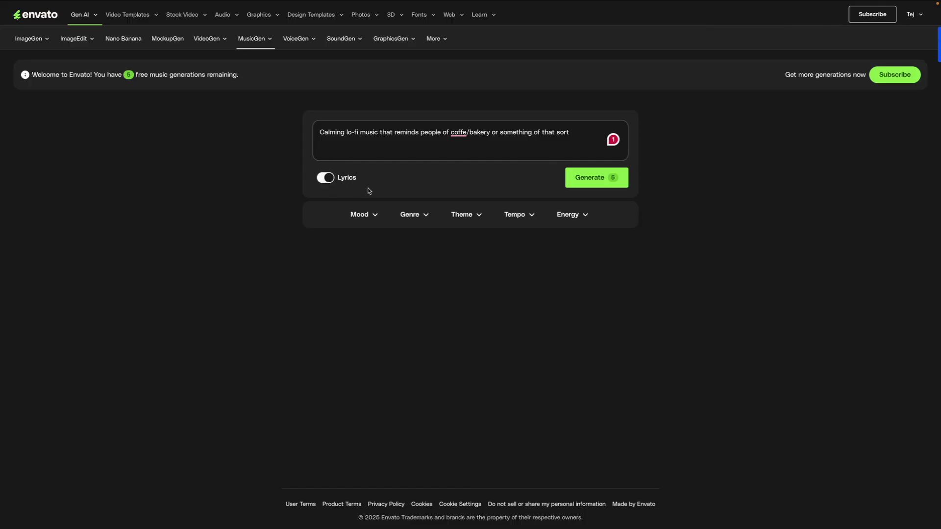
# Tag the music Dreamy, Lofi Hip Hop, Nature, low tempo and low energy, then generate.
pyautogui.click(373, 214)
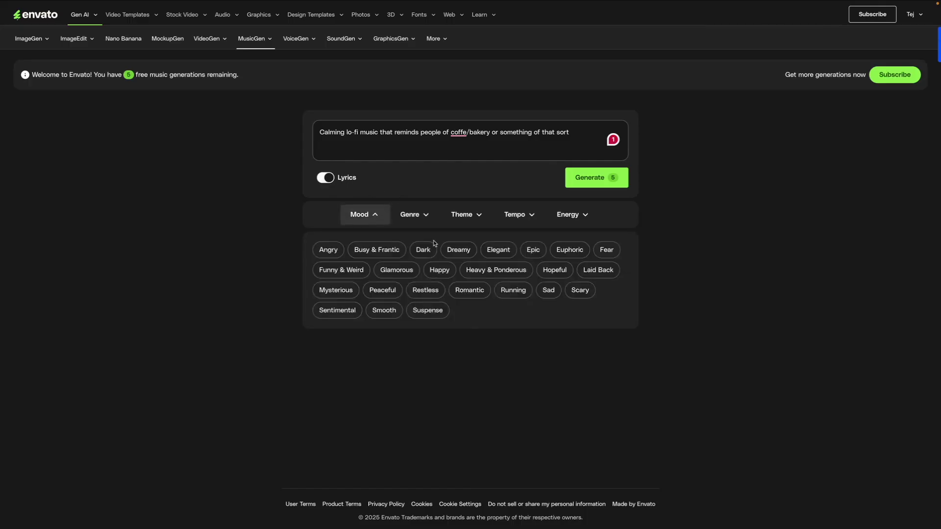
pyautogui.click(458, 250)
pyautogui.click(406, 226)
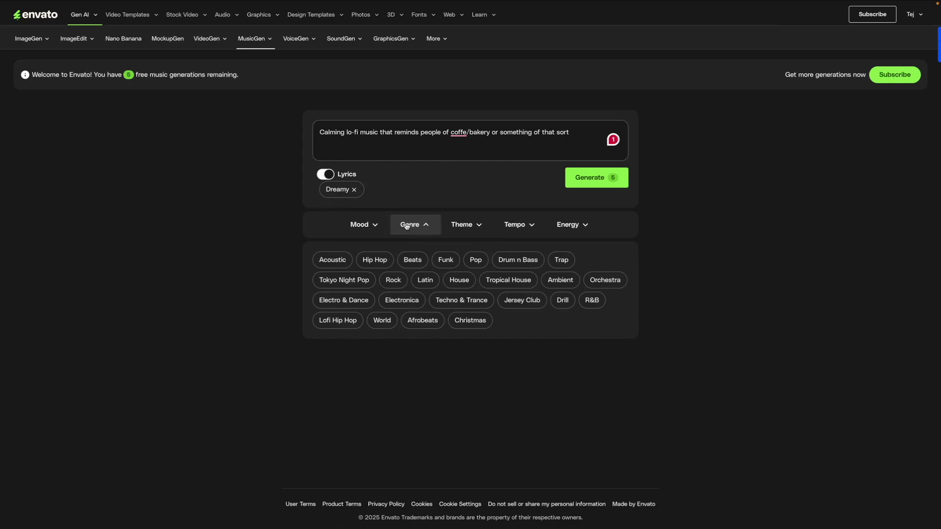
pyautogui.click(339, 322)
pyautogui.click(519, 226)
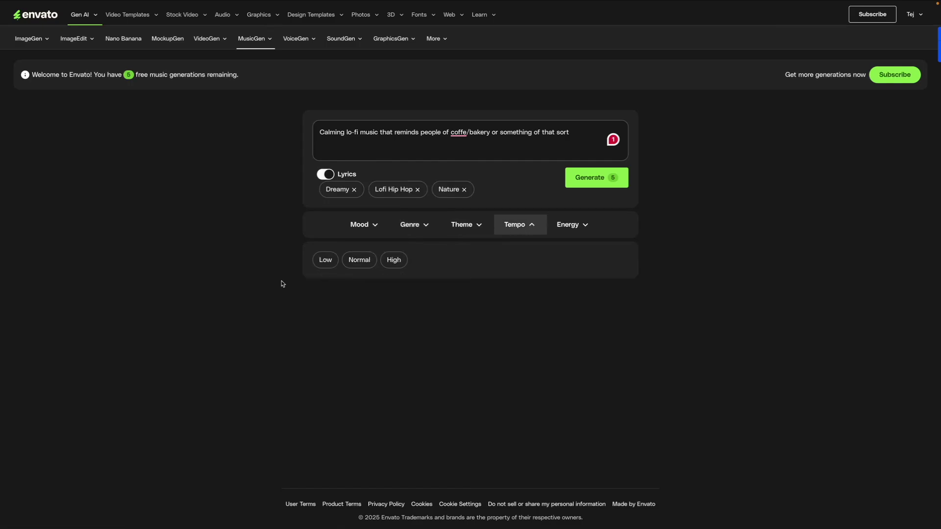
pyautogui.click(326, 260)
pyautogui.click(578, 225)
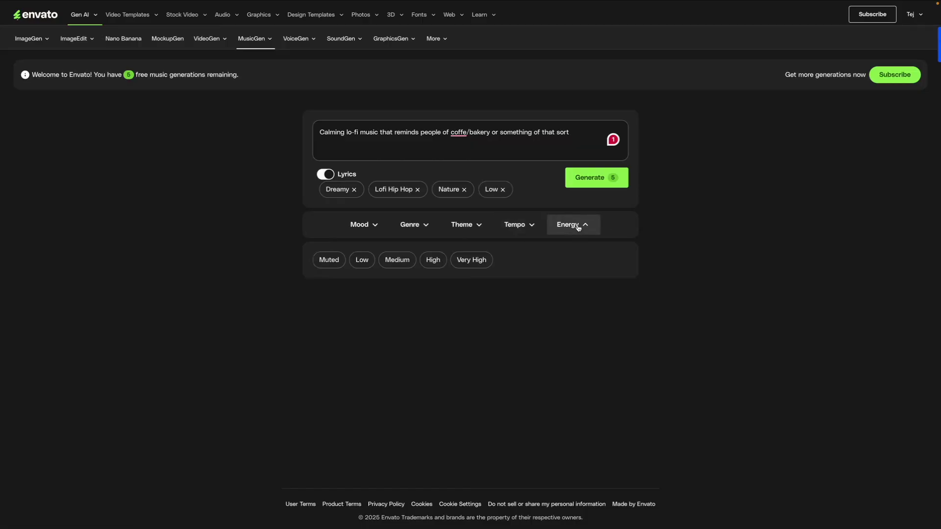
pyautogui.click(374, 262)
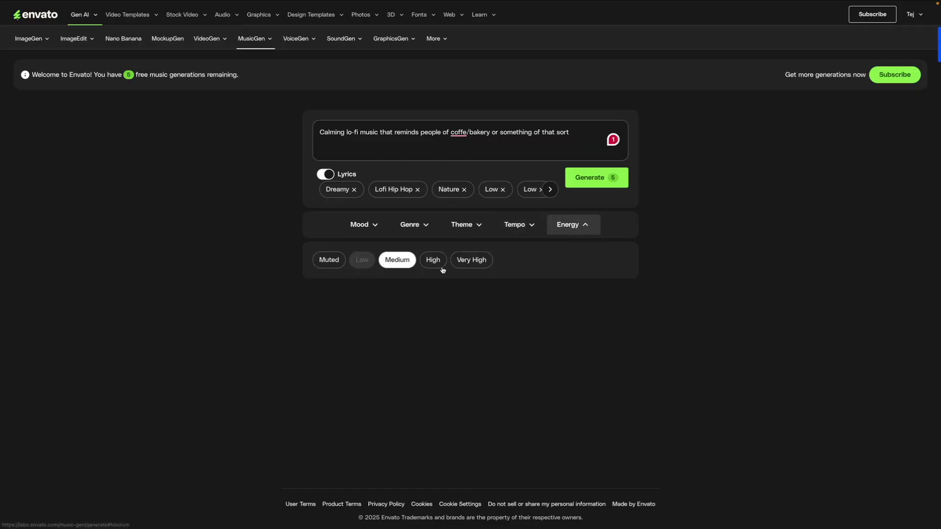
pyautogui.click(615, 186)
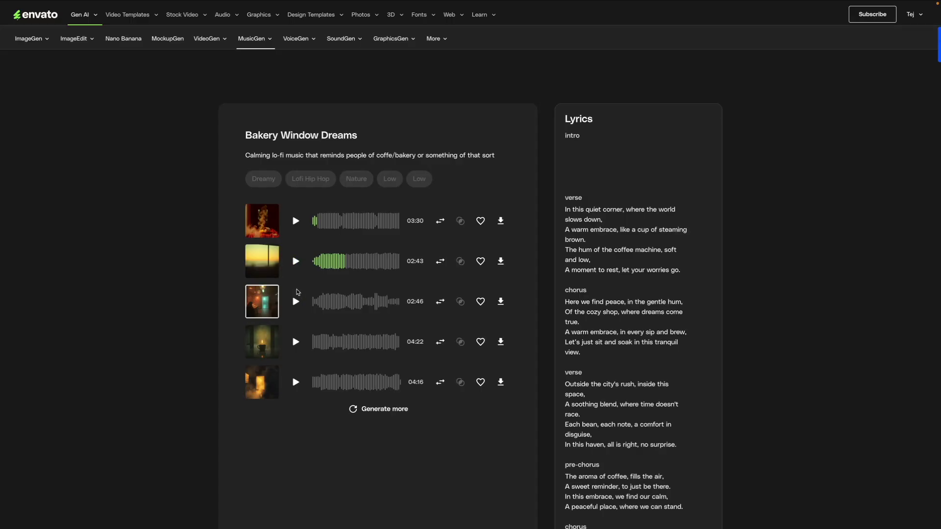
# Review the Bakery Window Dreams tracks and lyrics, then go to the VoiceGen voice library.
pyautogui.moveTo(593, 259)
pyautogui.scroll(-7, 588, 247)
pyautogui.scroll(7, 588, 247)
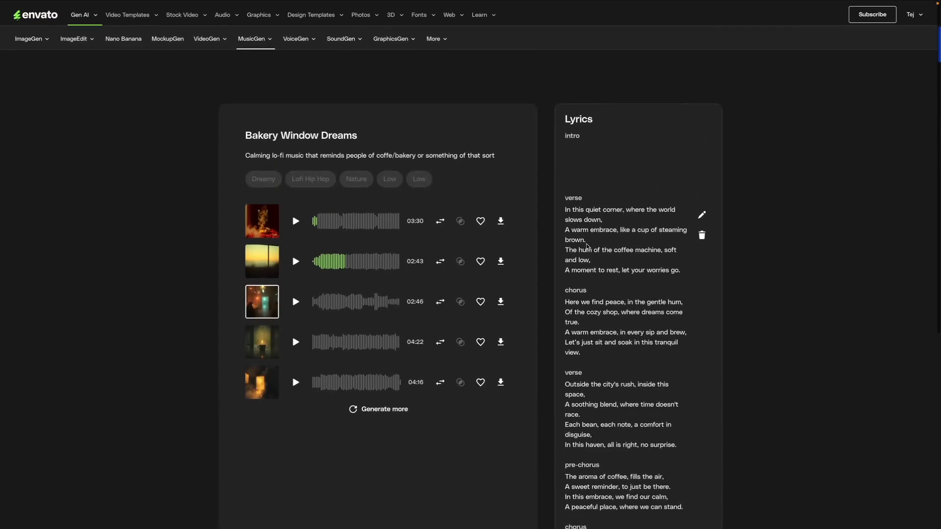
pyautogui.click(305, 40)
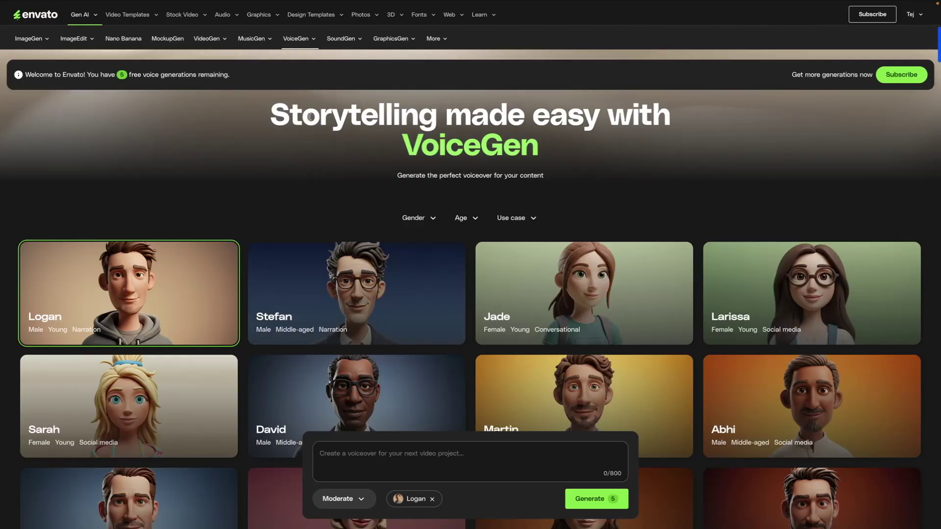
pyautogui.scroll(-4, 310, 117)
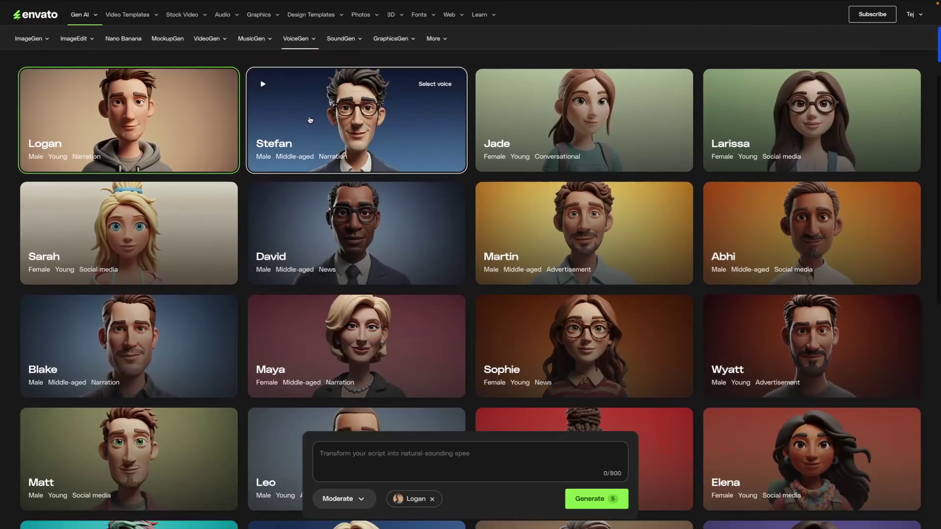
pyautogui.scroll(-8, 310, 119)
pyautogui.scroll(-3, 310, 120)
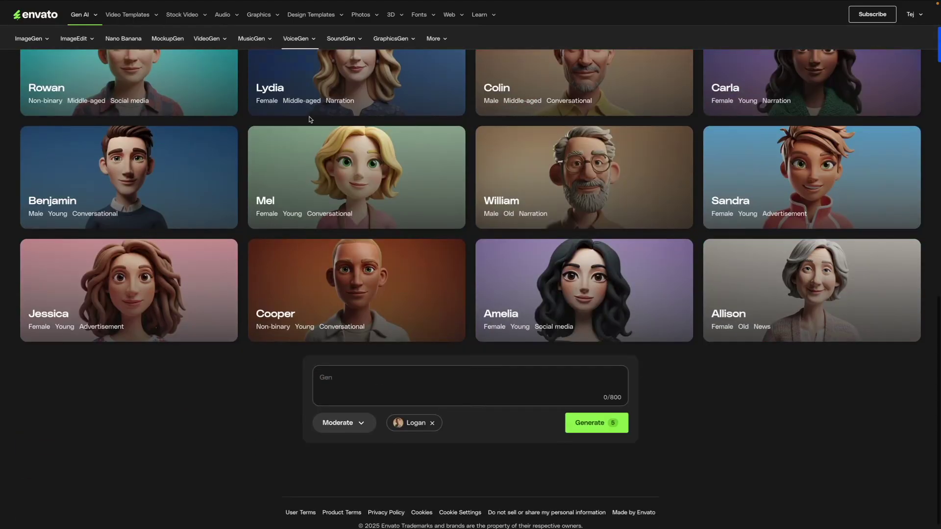
pyautogui.scroll(12, 309, 119)
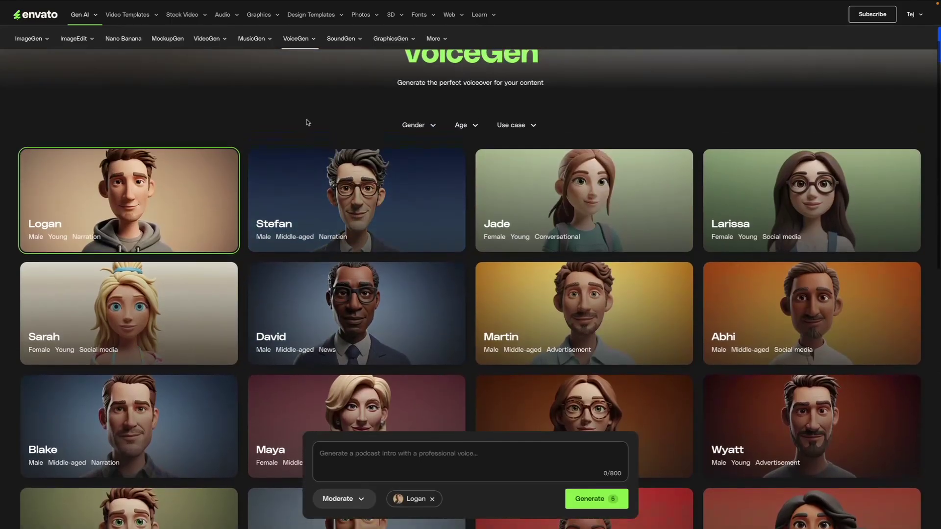
pyautogui.scroll(-3, 311, 124)
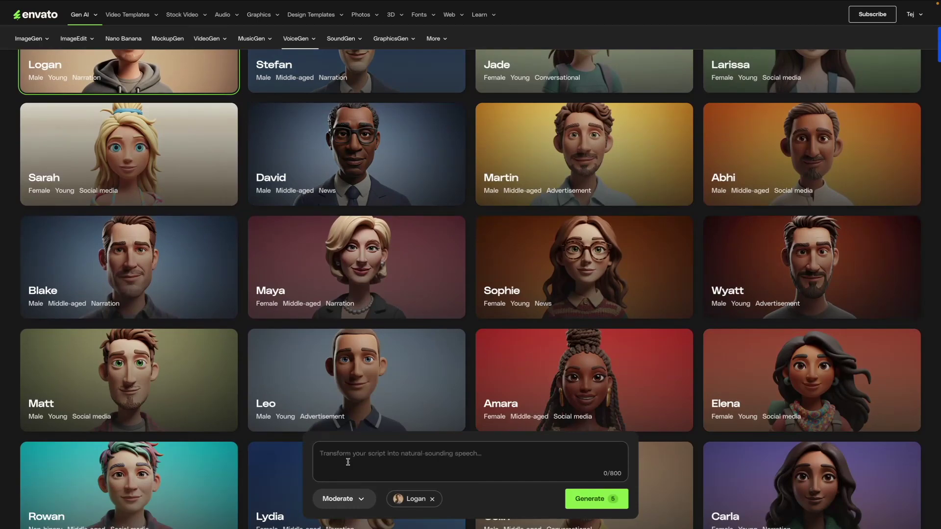
pyautogui.click(345, 503)
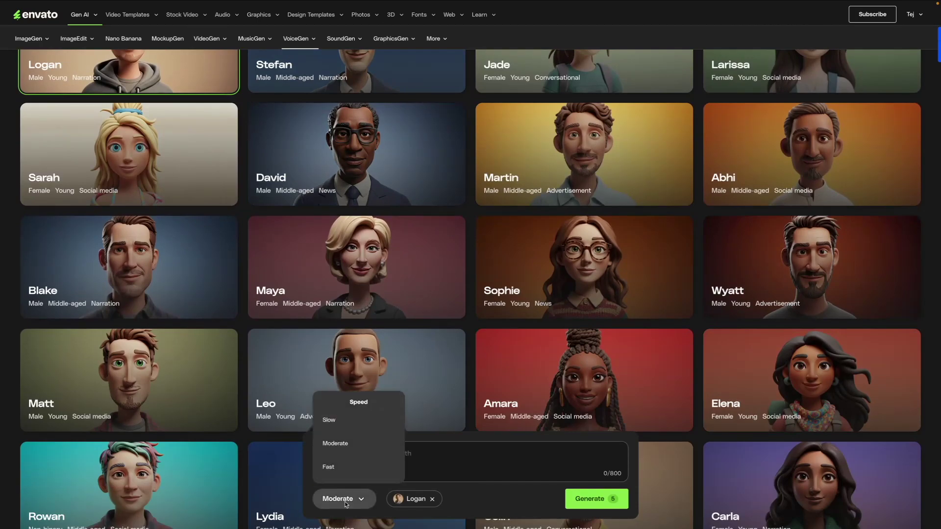
pyautogui.click(345, 503)
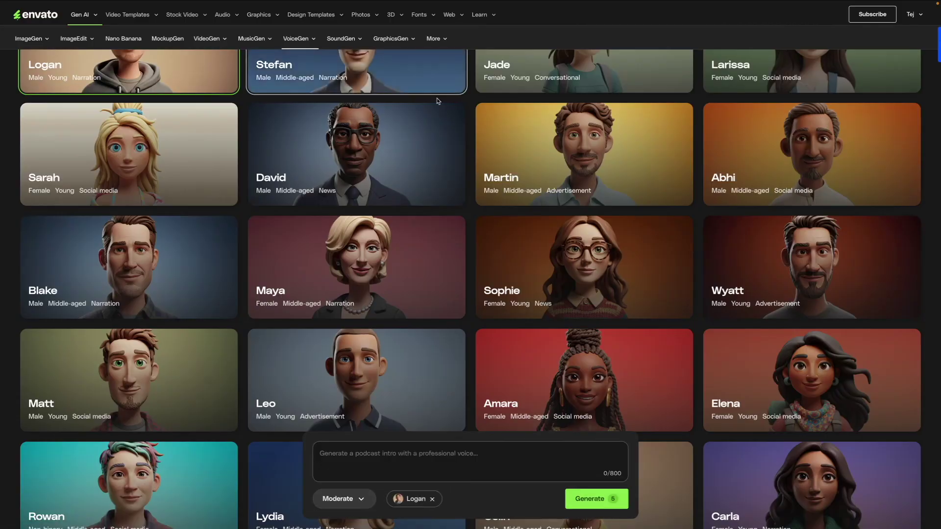